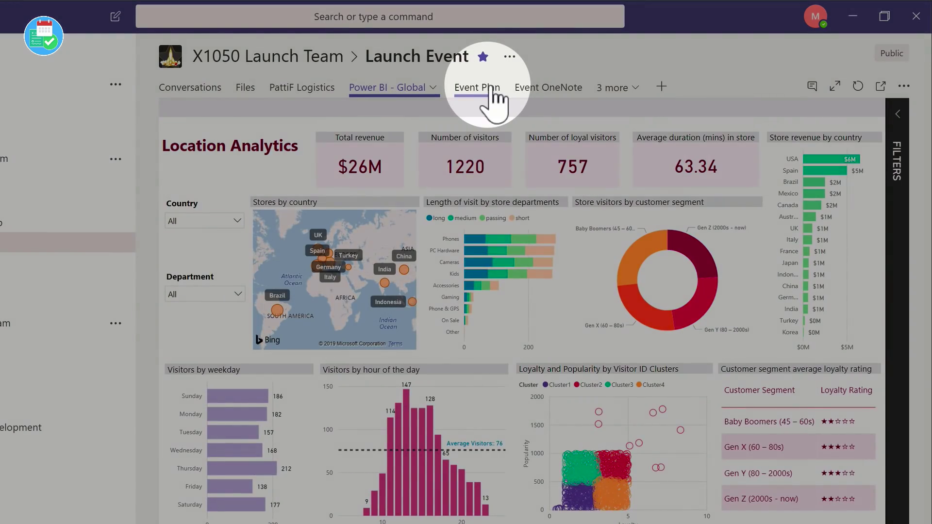
Step: Look through the Digital Assets Web, Design and General channels of X1050 Launch Team and open the Launch Event channel
click(495, 88)
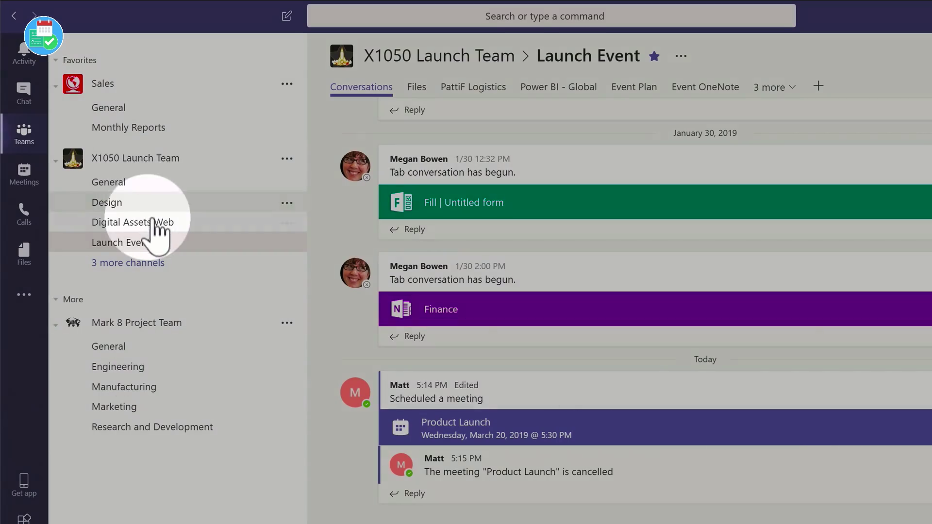
click(156, 223)
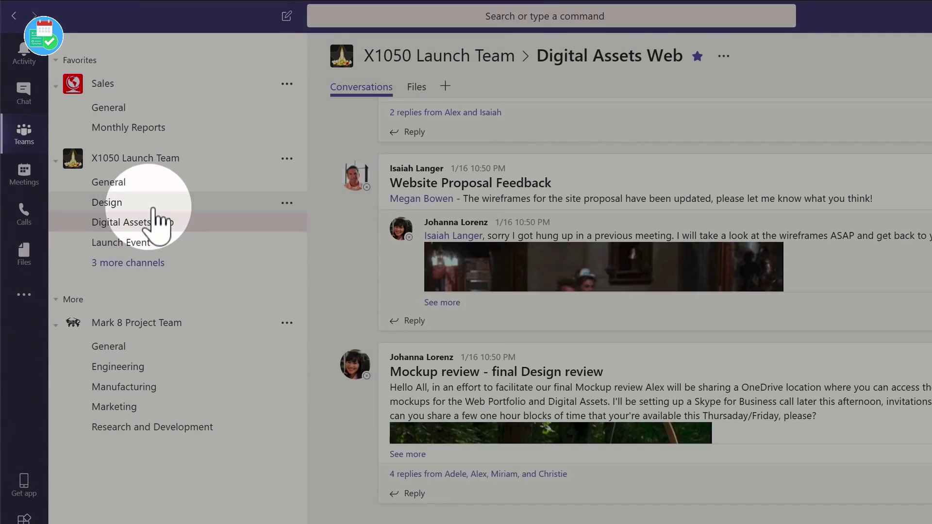
click(155, 204)
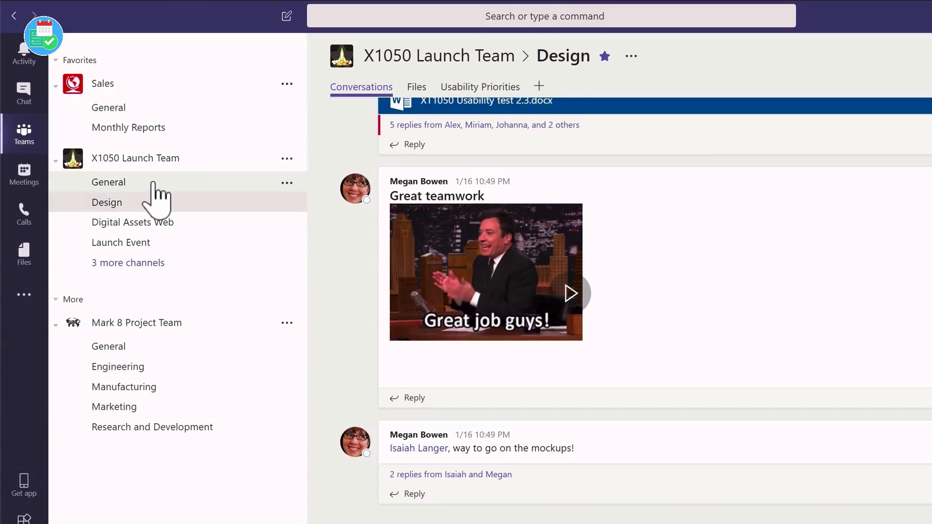
click(154, 183)
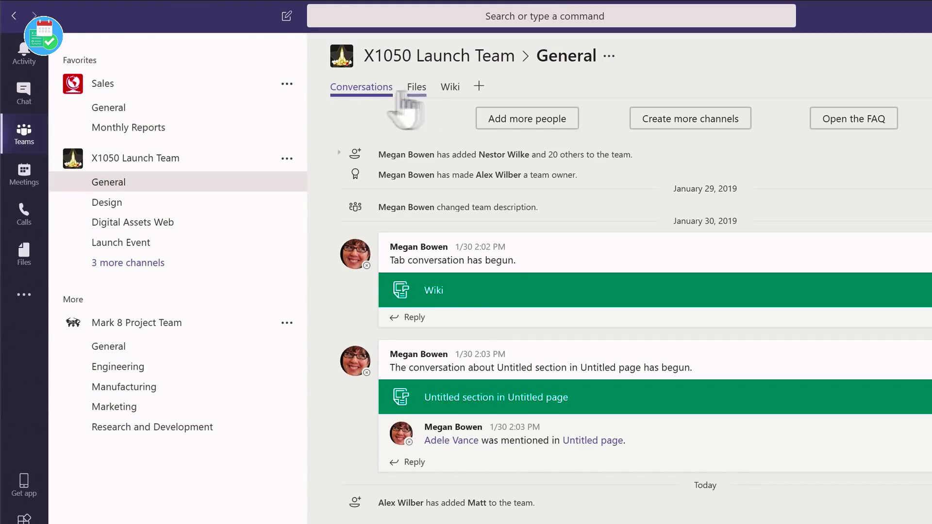
click(140, 247)
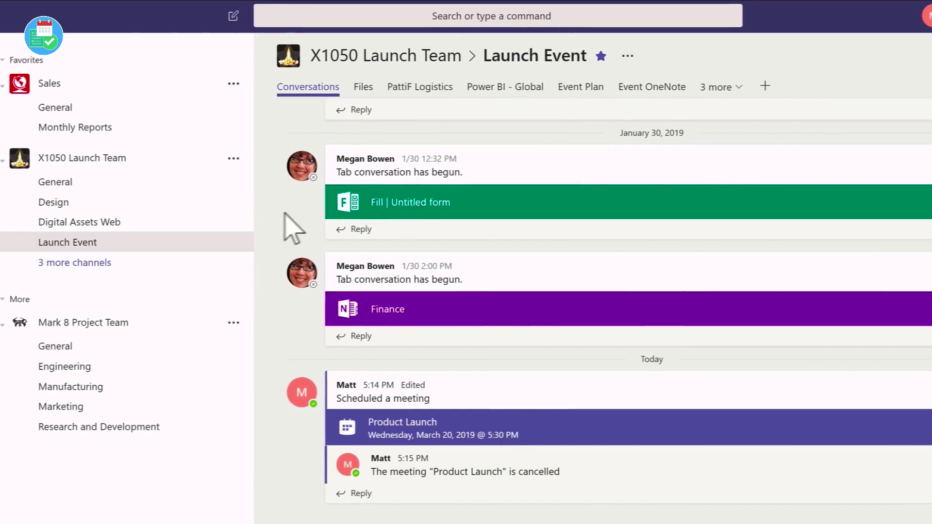
Step: Browse earlier posts in the Launch Event channel's conversations and return to the most recent ones
scroll(186, 225, up, 7)
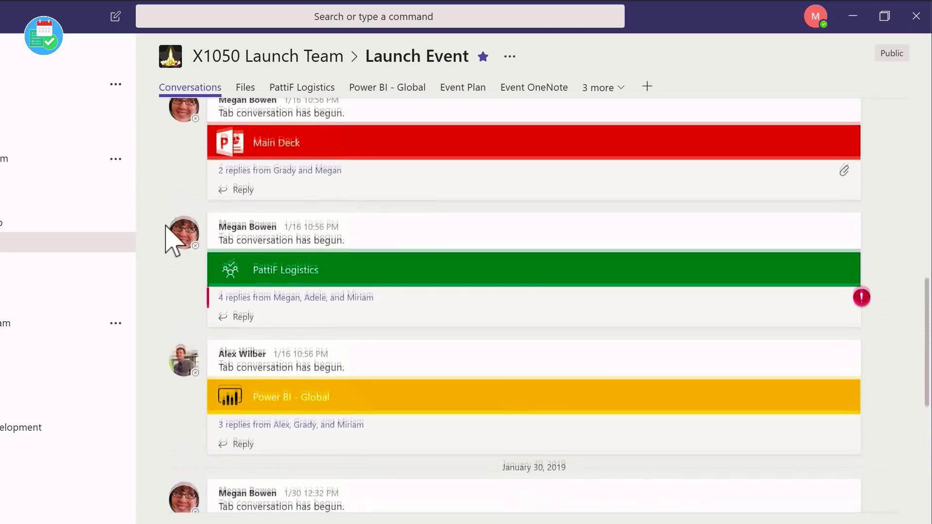
scroll(165, 226, up, 5)
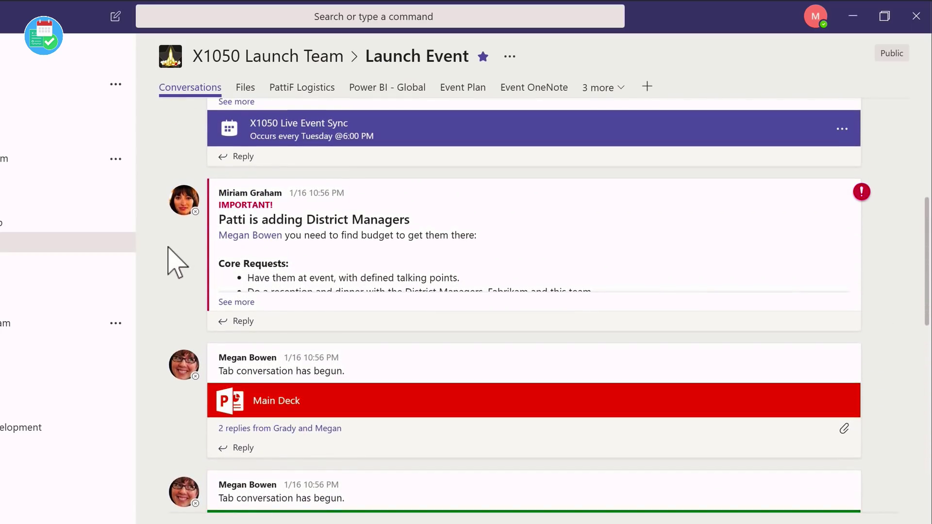
scroll(171, 255, down, 3)
scroll(159, 247, down, 7)
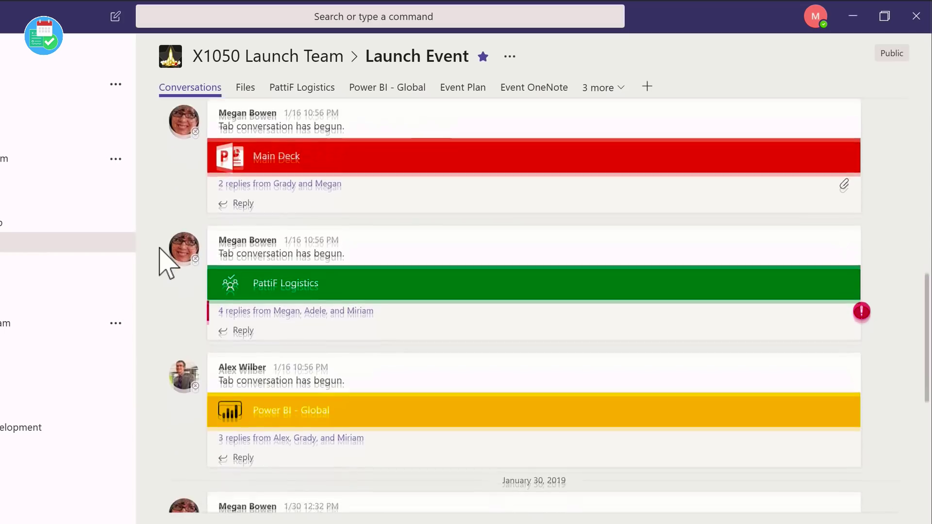
scroll(156, 248, down, 3)
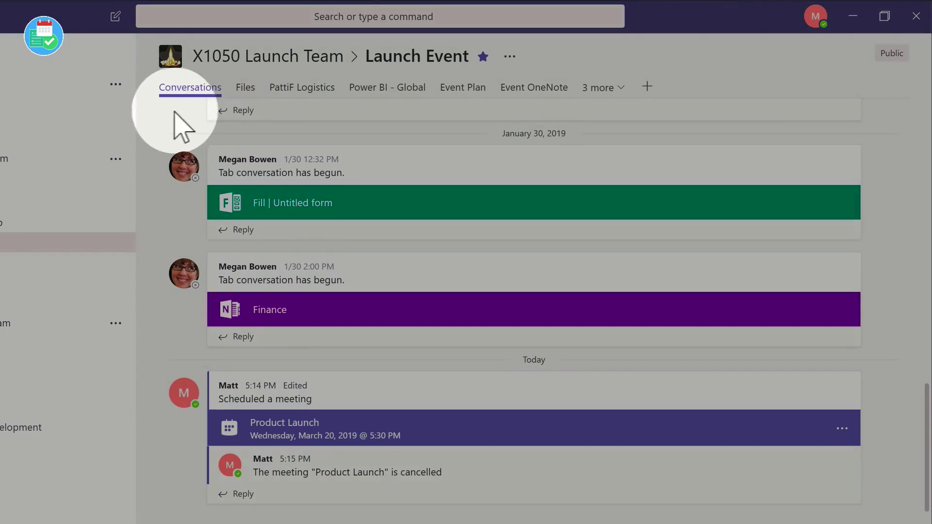
Step: View the Launch Event channel's files, the Power BI - Global report and the Event Plan board
click(245, 88)
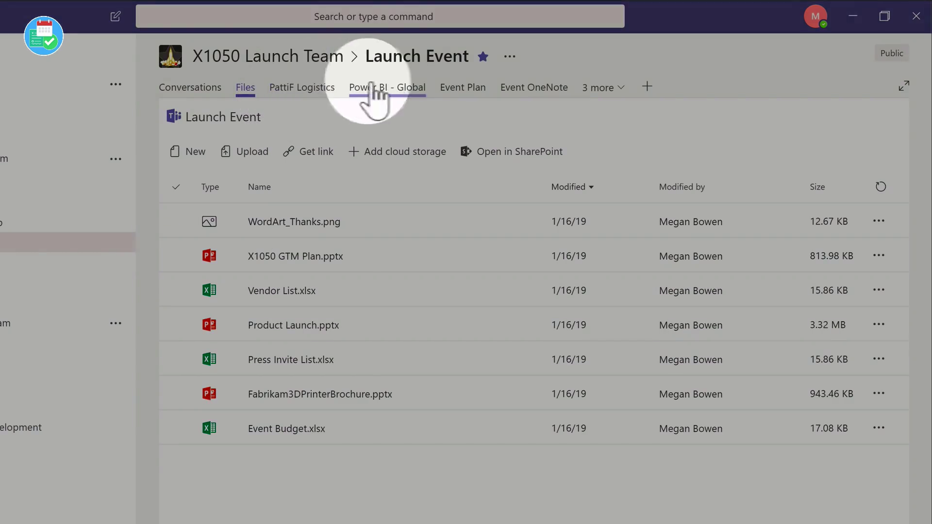
click(384, 87)
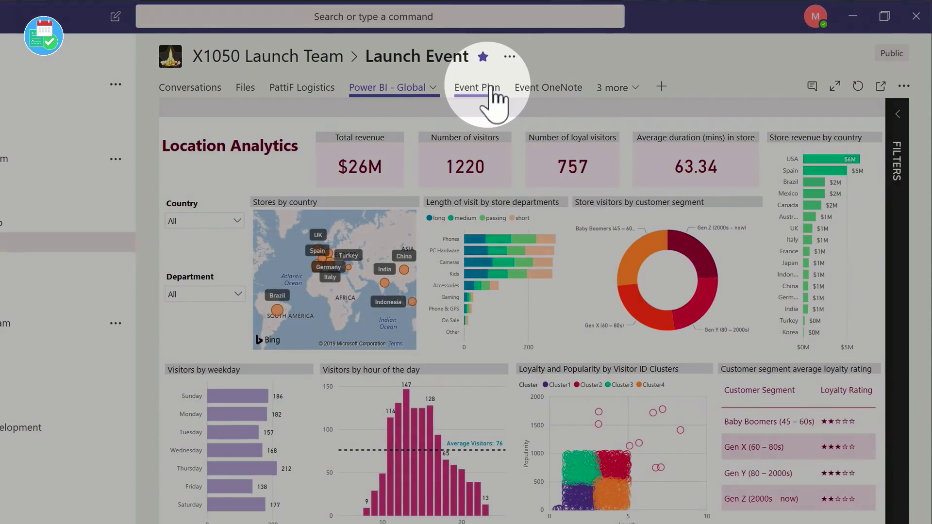
click(493, 89)
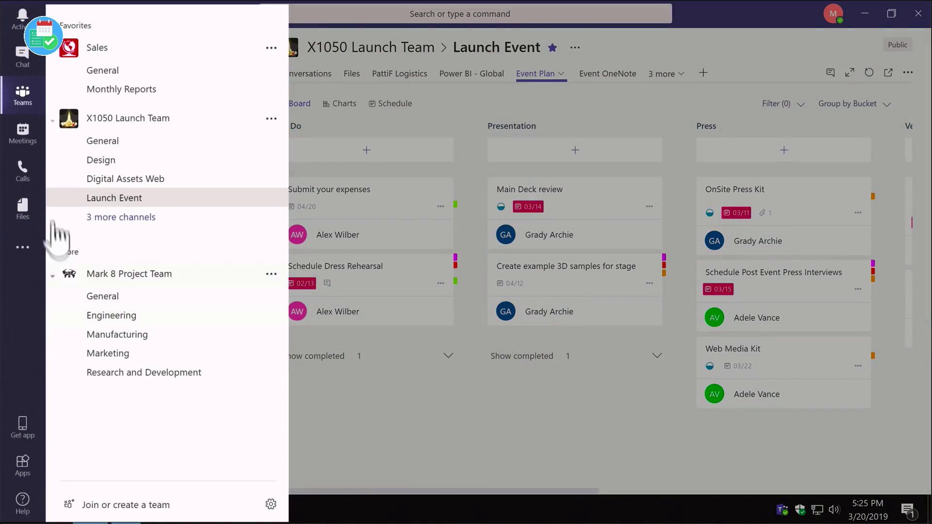
Step: Create a new meeting in the calendar and title it "Product launch Meeting"
click(32, 143)
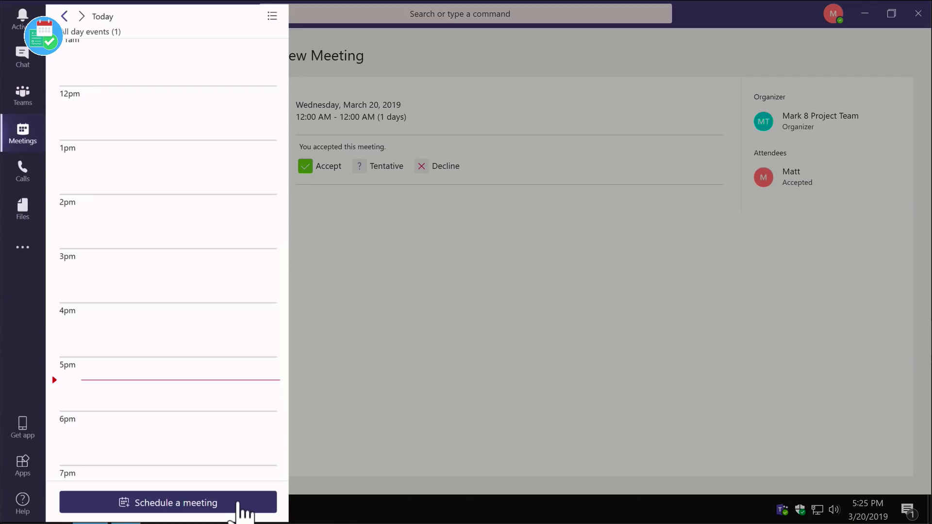
click(238, 505)
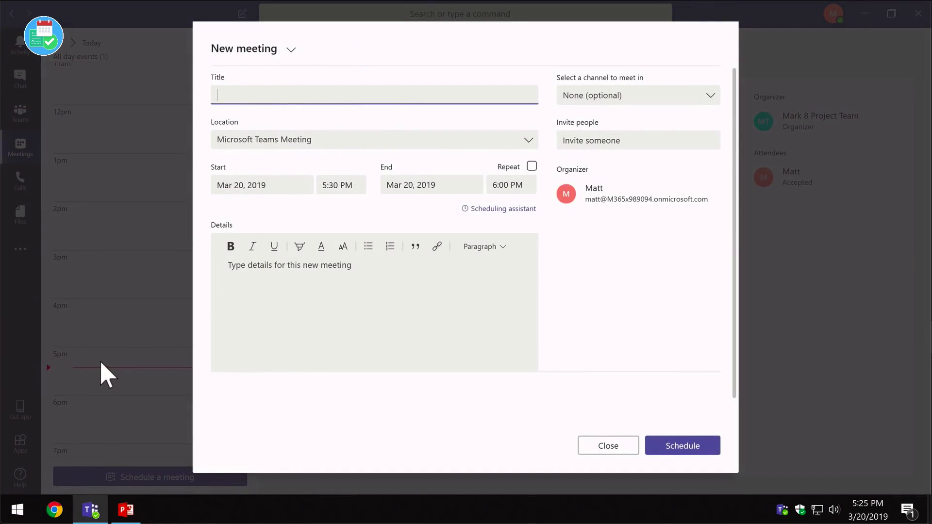
text(Prodc)
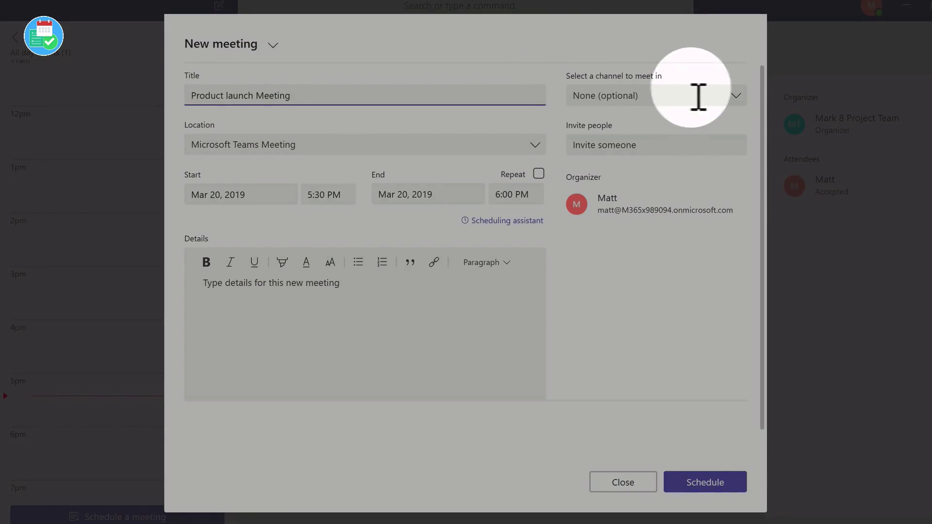
Step: Set the meeting's channel to Launch Event in the X1050 Launch Team
click(747, 97)
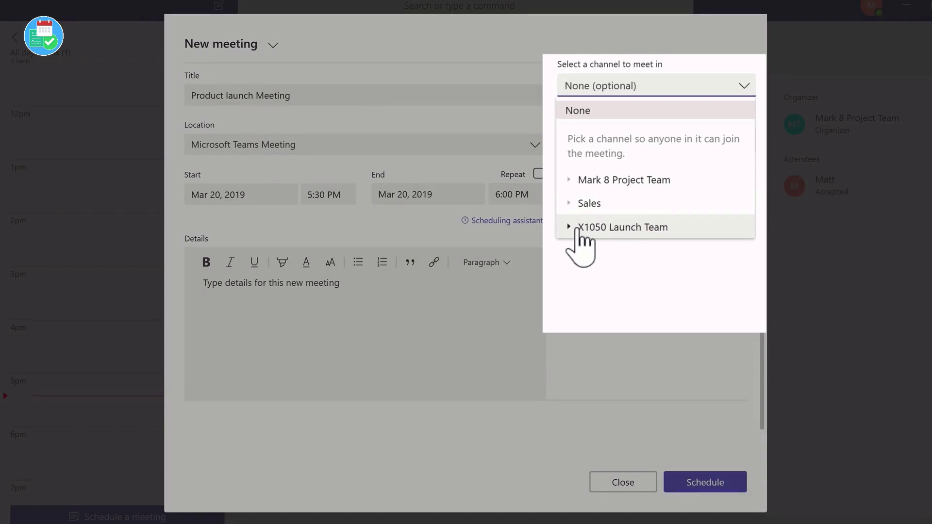
click(576, 229)
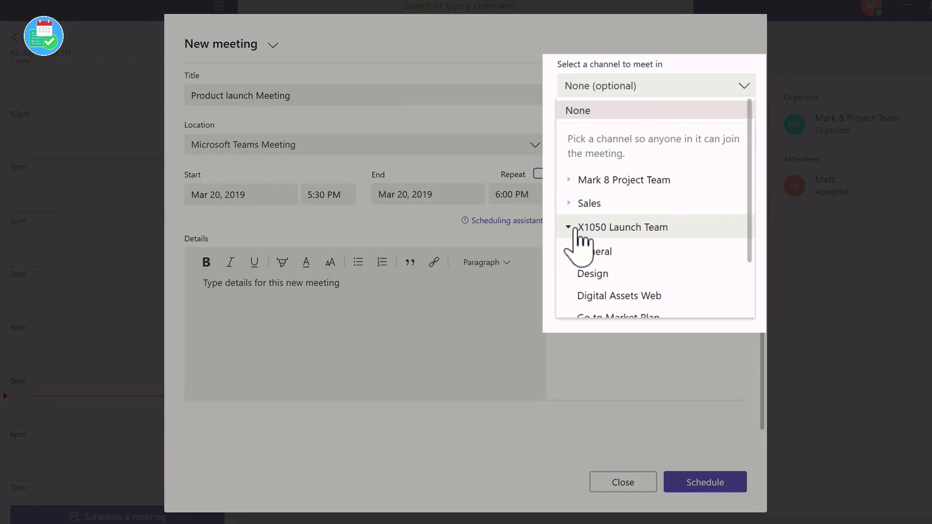
scroll(647, 275, down, 1)
click(647, 269)
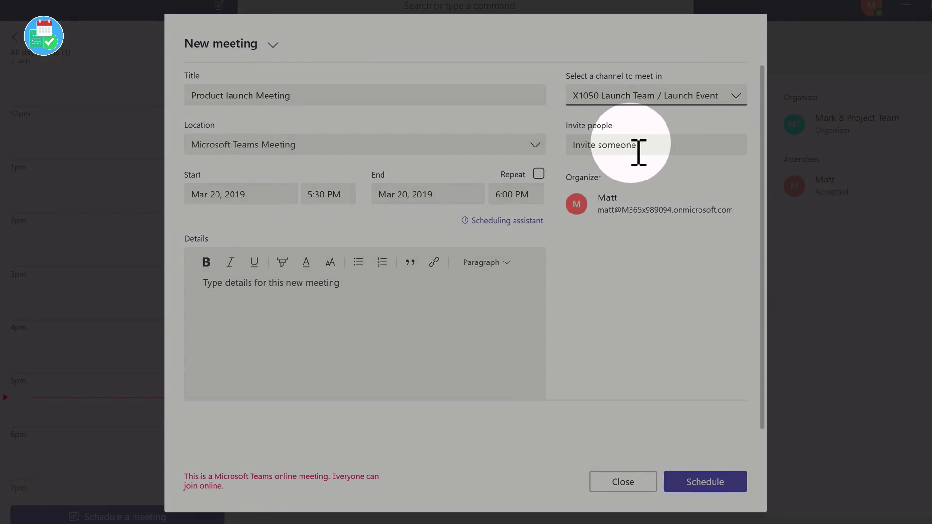
Step: Find the company president by first name and add her to the meeting's invited people
click(638, 148)
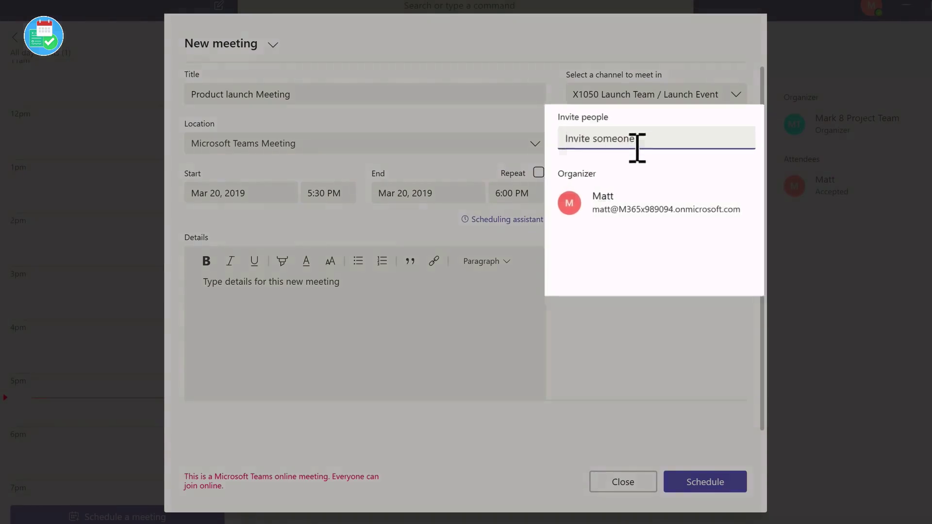
text(p)
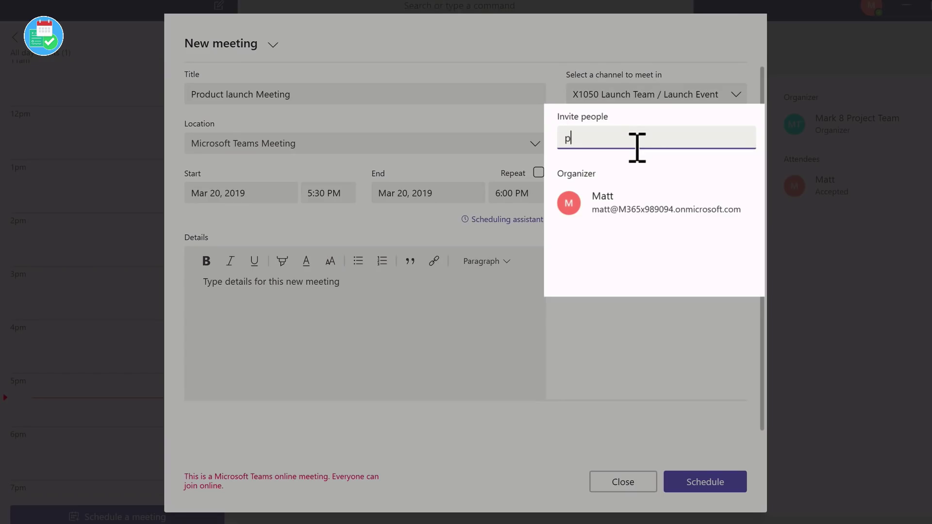
text(atti)
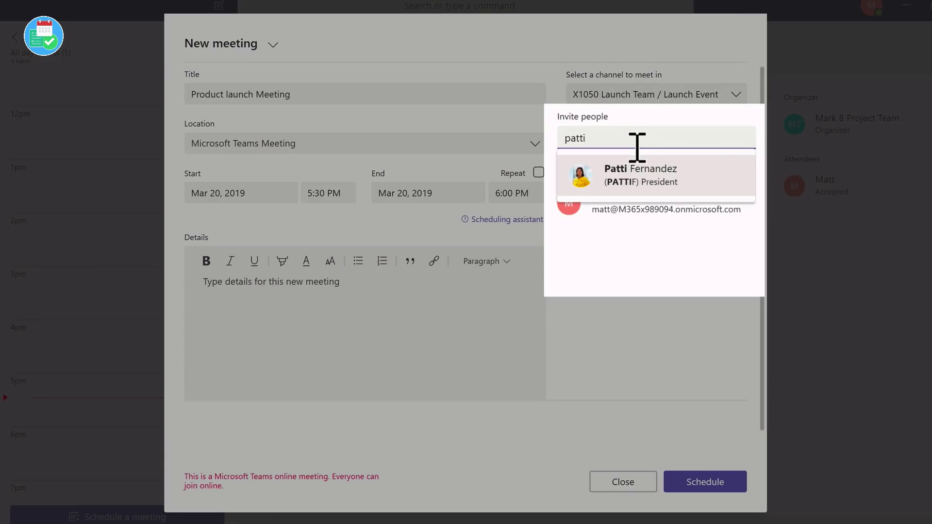
click(679, 177)
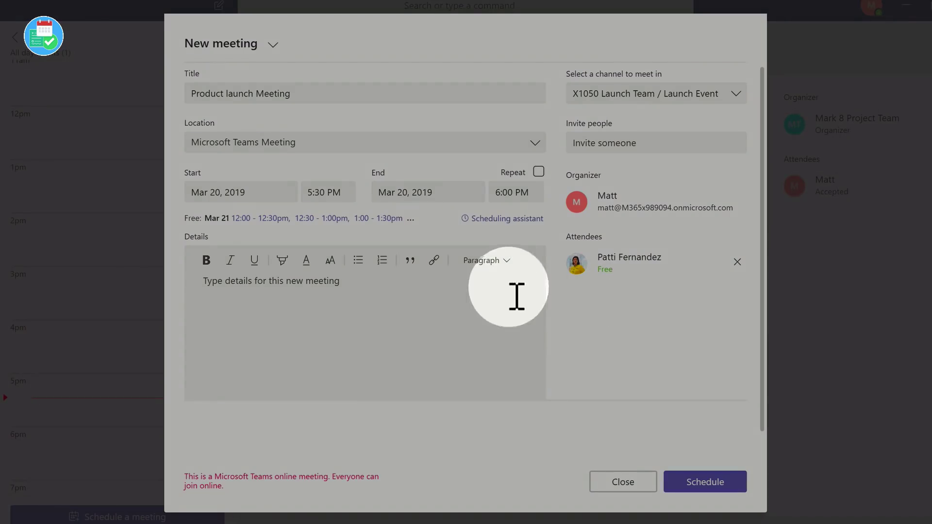
Step: Check the attendees' availability in the scheduling assistant and schedule the meeting
click(523, 218)
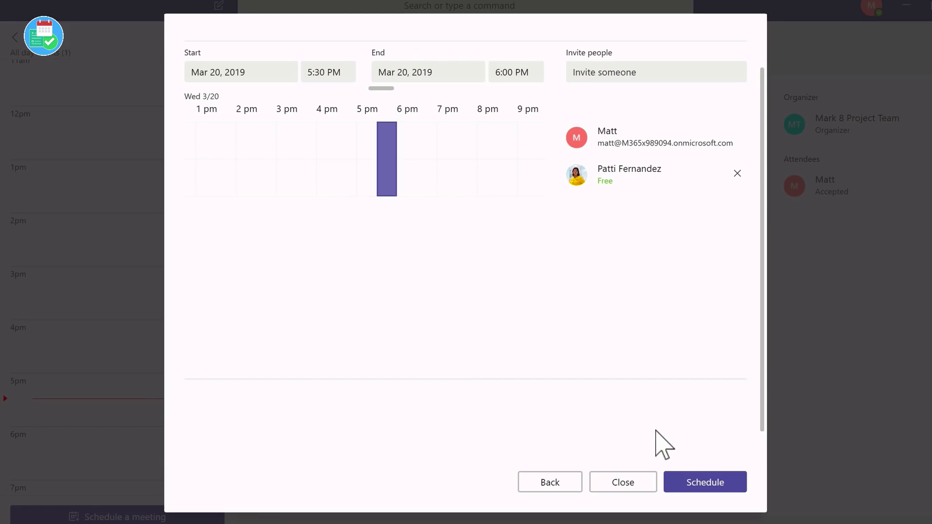
click(548, 485)
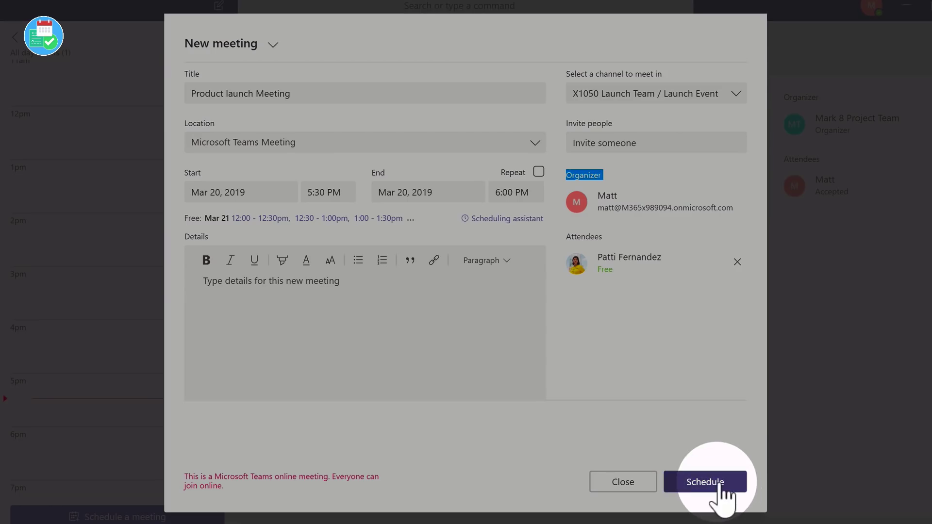
click(721, 484)
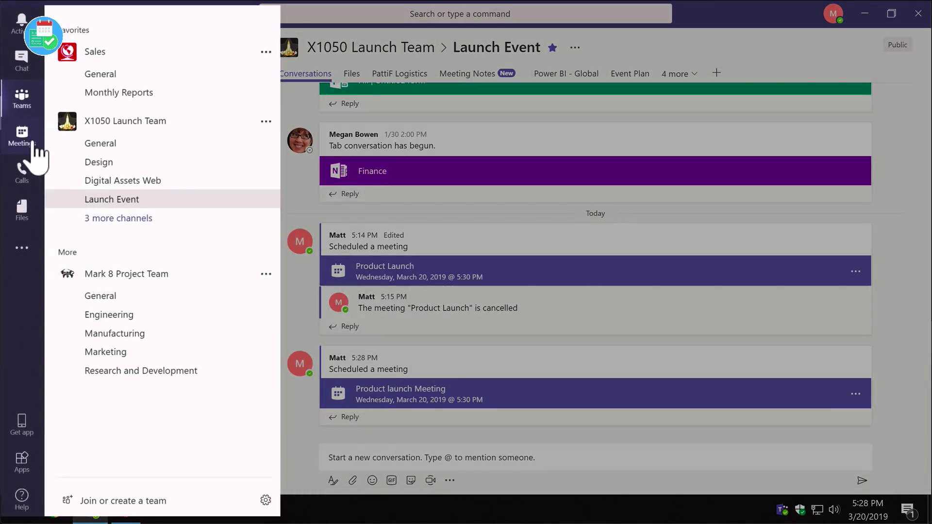
Step: View Product launch Meeting in the calendar and join it from its post in the Launch Event channel
click(34, 144)
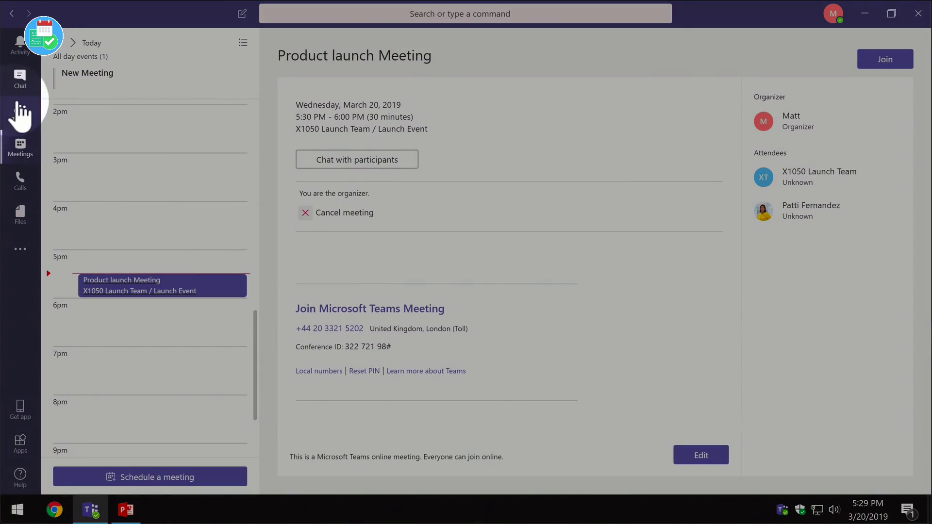
click(21, 114)
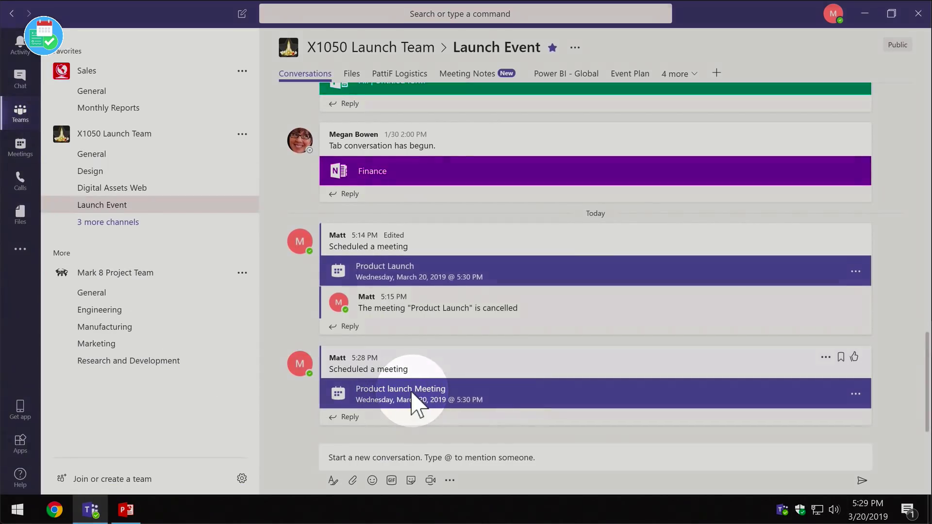
click(415, 395)
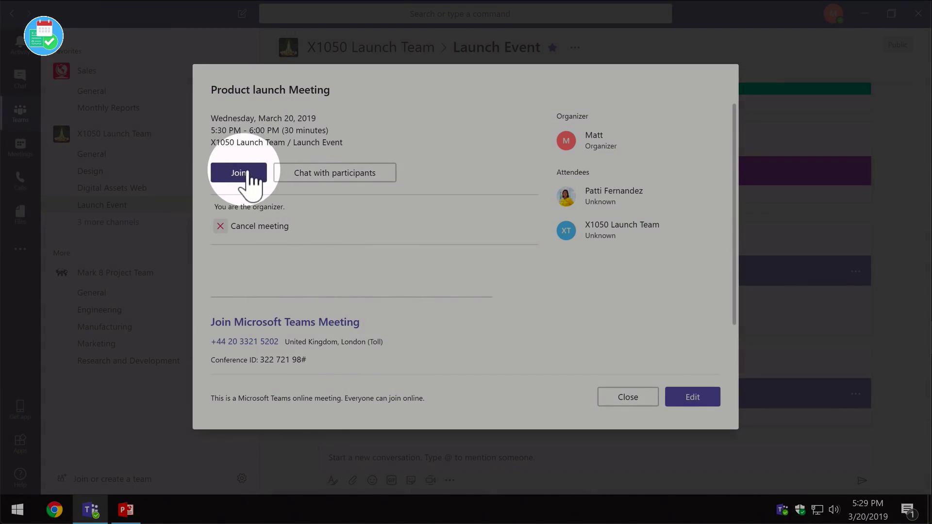
click(240, 173)
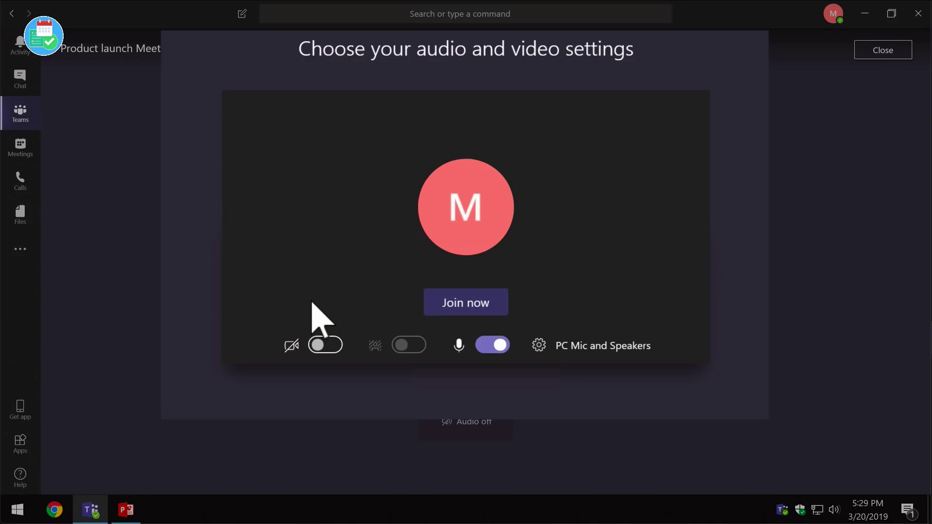
click(472, 299)
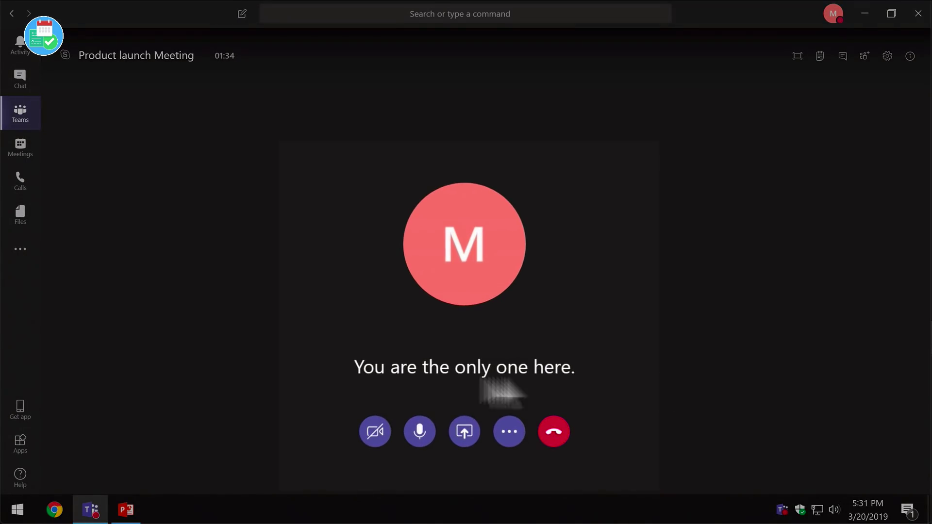
Step: Share the desktop Screen #1 in the meeting
click(465, 431)
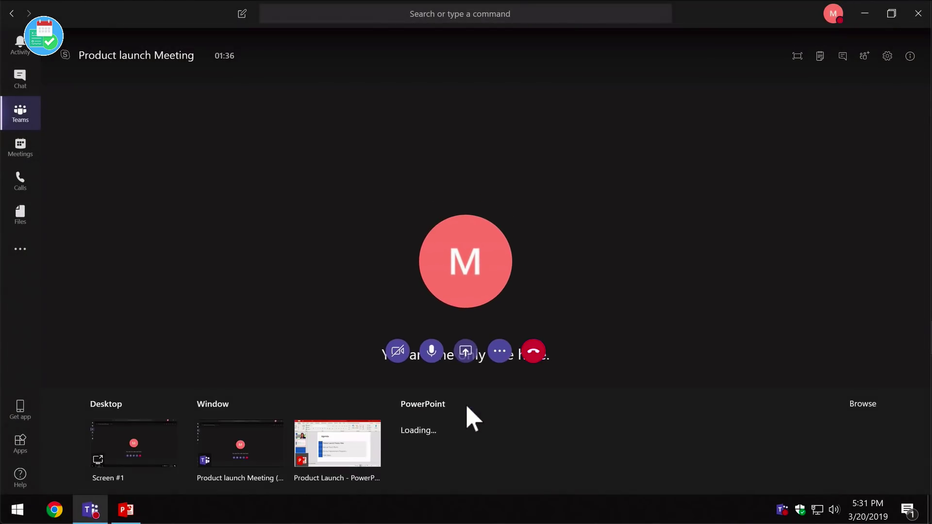
click(141, 459)
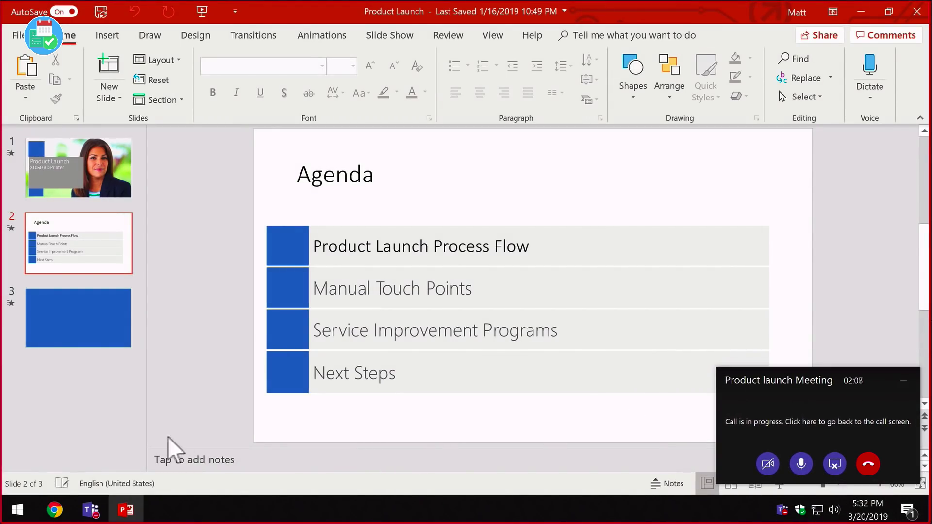
Step: Return to the Product launch Meeting window in Teams, start recording the meeting and dismiss the recording notice
click(90, 510)
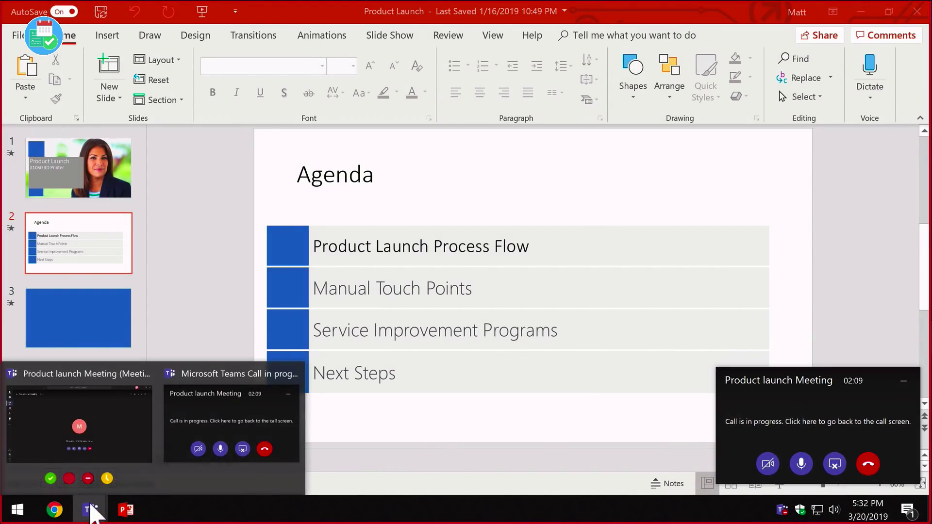
click(115, 460)
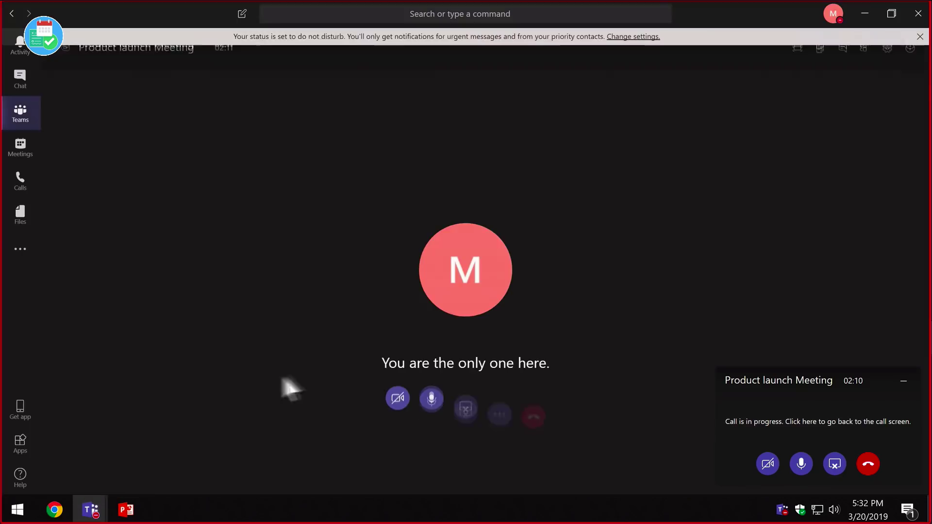
click(512, 426)
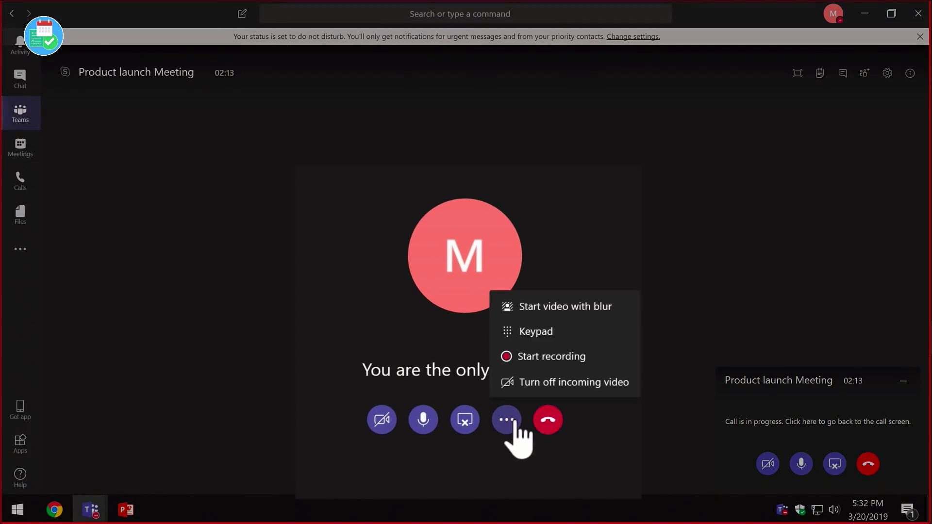
click(621, 358)
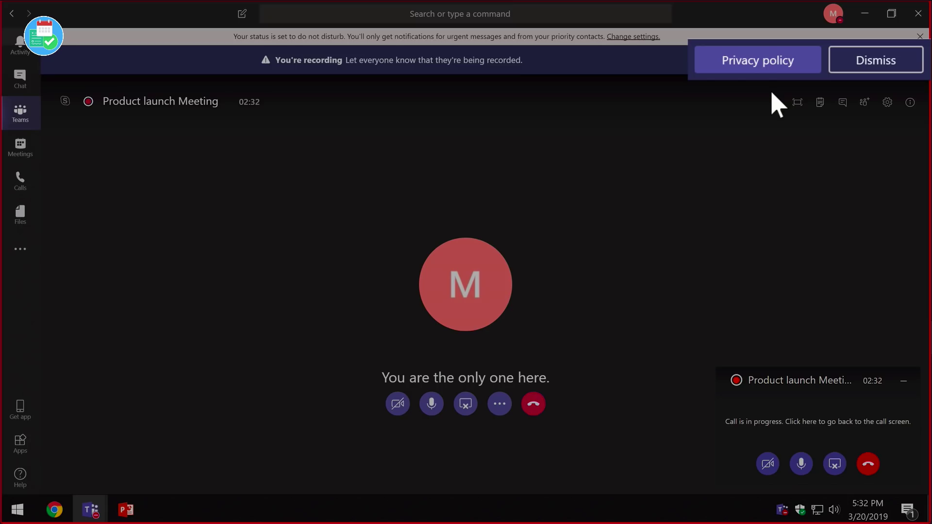
click(877, 62)
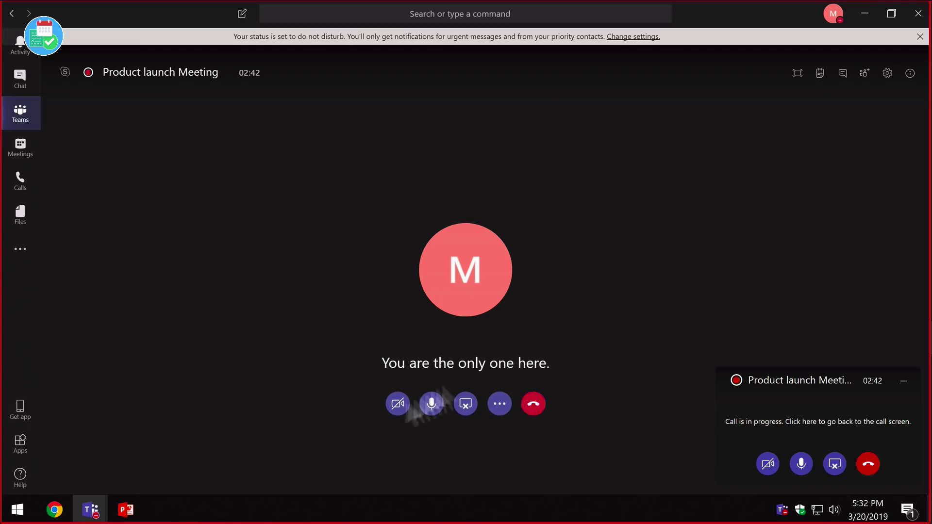
Step: Switch to the Product Launch presentation in PowerPoint and minimize the floating call window covering the Agenda slide
click(126, 510)
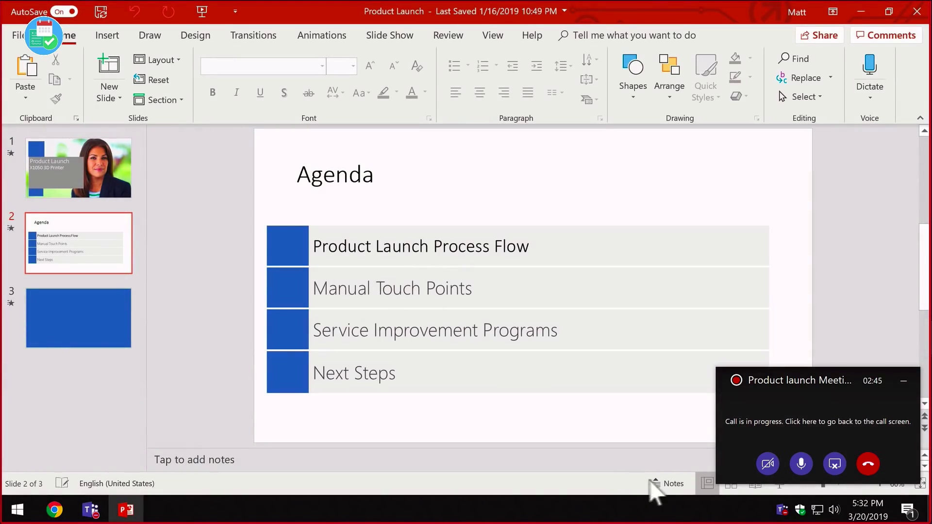
click(780, 488)
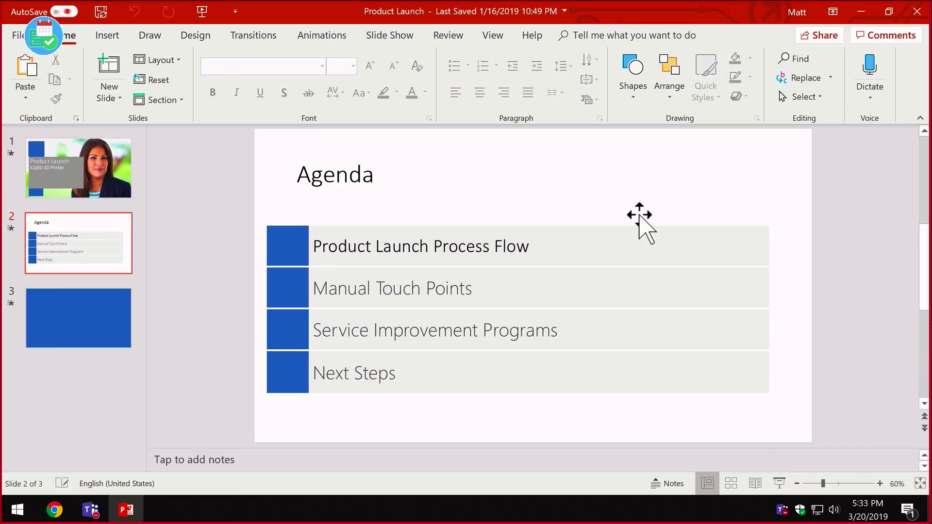
Step: Go back to the Product launch Meeting window in Teams and stop sharing the screen
click(97, 511)
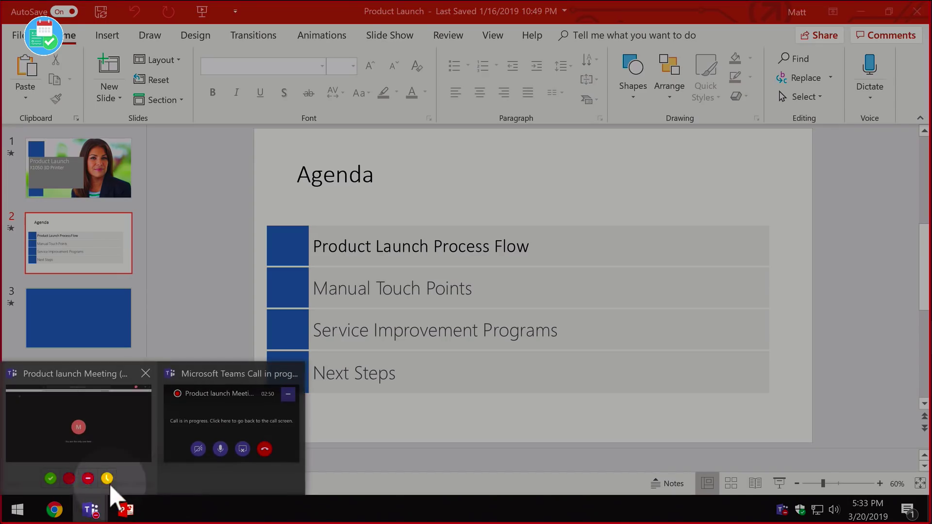
click(136, 440)
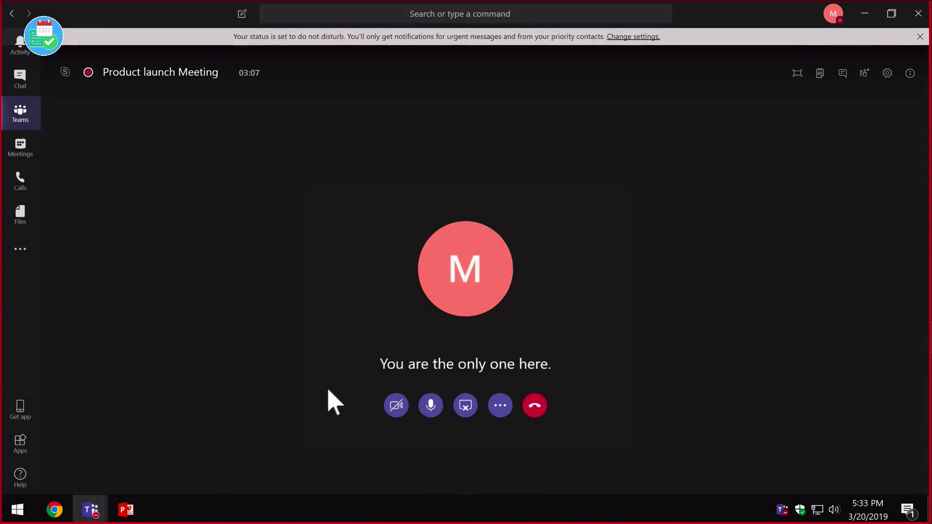
click(470, 423)
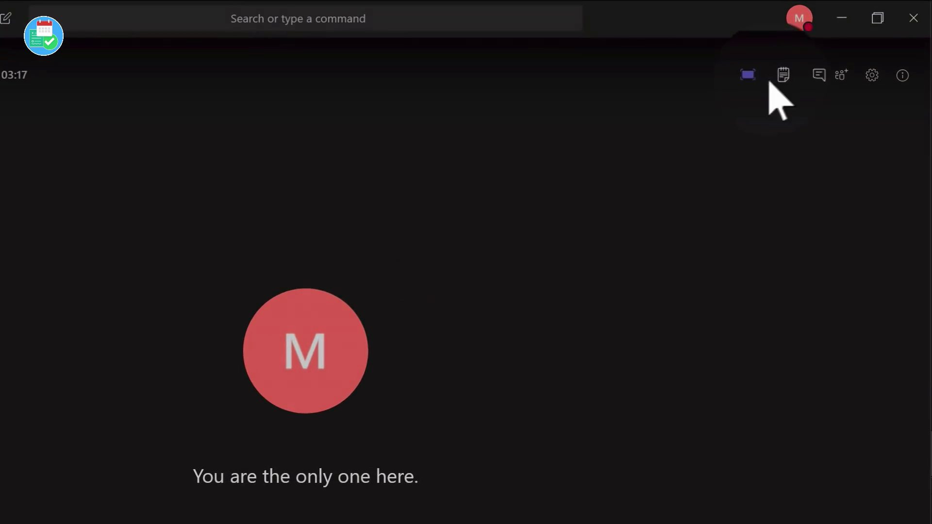
Step: Start taking meeting notes under the heading "Actions" and enter "action 1" and "action 2" on separate lines
click(783, 77)
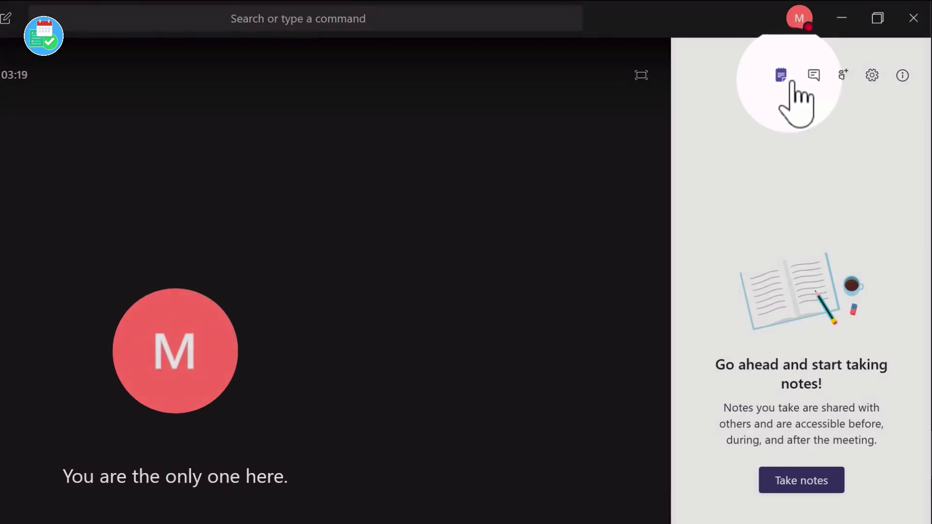
click(820, 481)
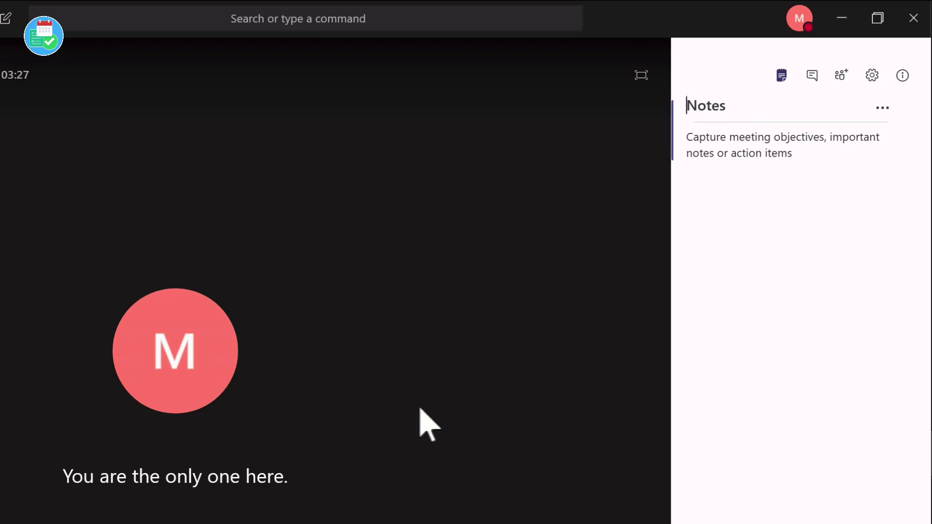
key(Return)
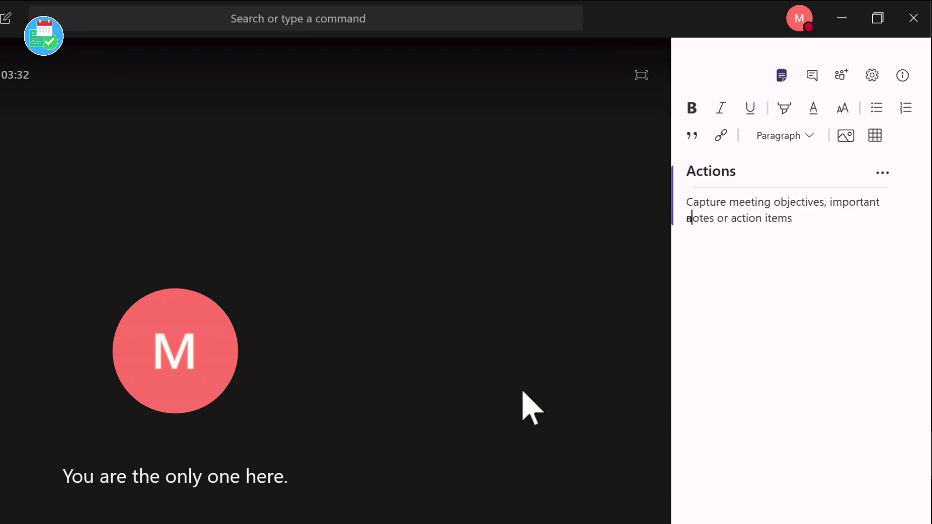
text(action 1)
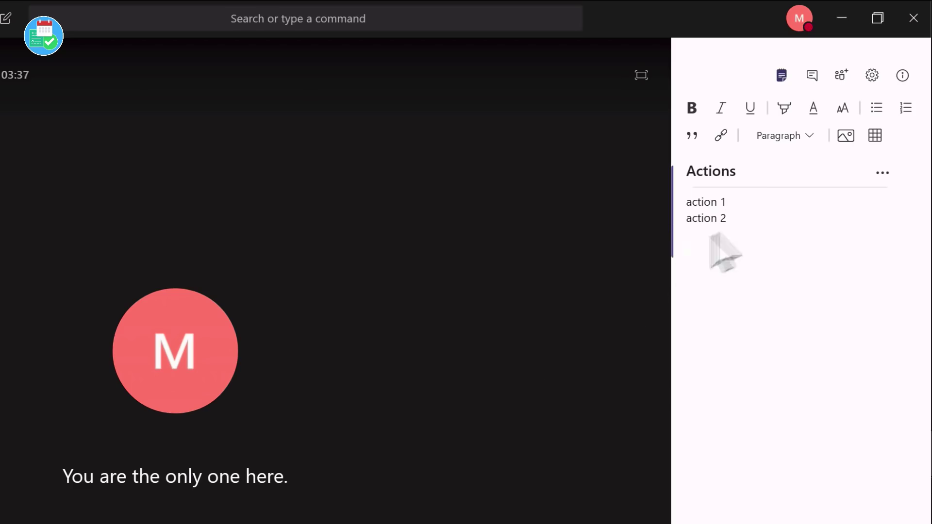
Step: Highlight "action 2" in red in the meeting notes and insert a 3 by 3 table below it
click(722, 250)
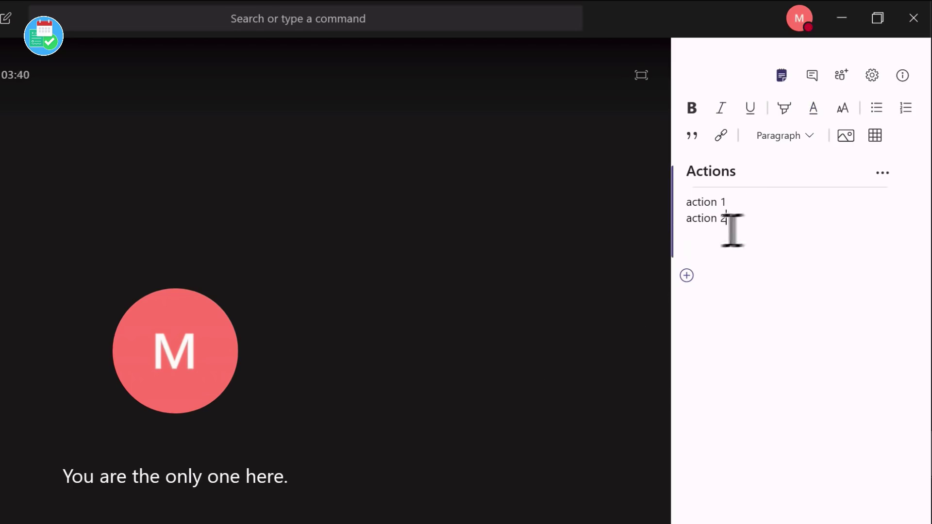
drag(732, 221, 687, 218)
click(787, 119)
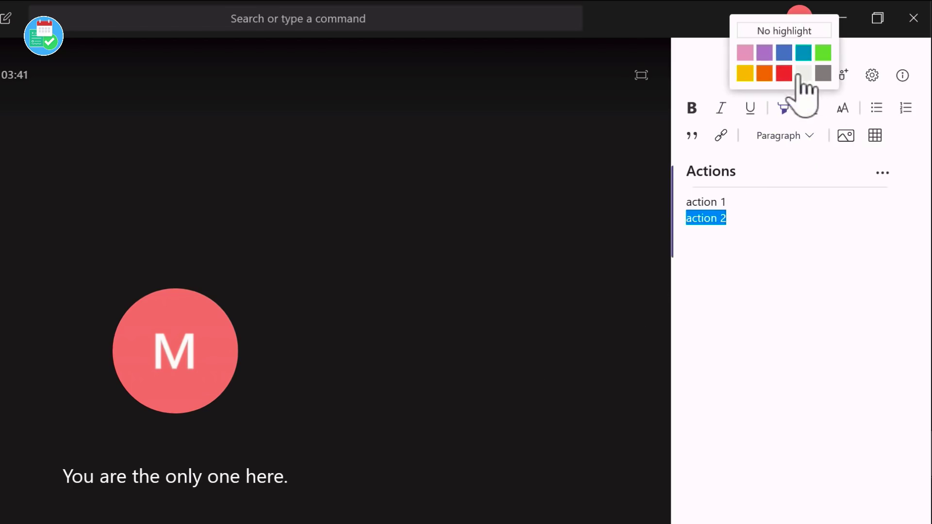
click(784, 73)
click(765, 242)
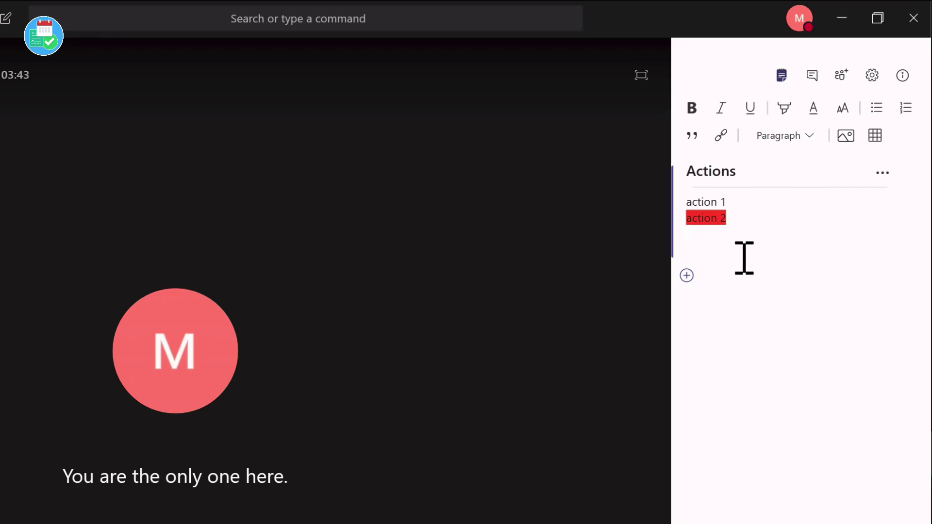
click(878, 138)
click(864, 229)
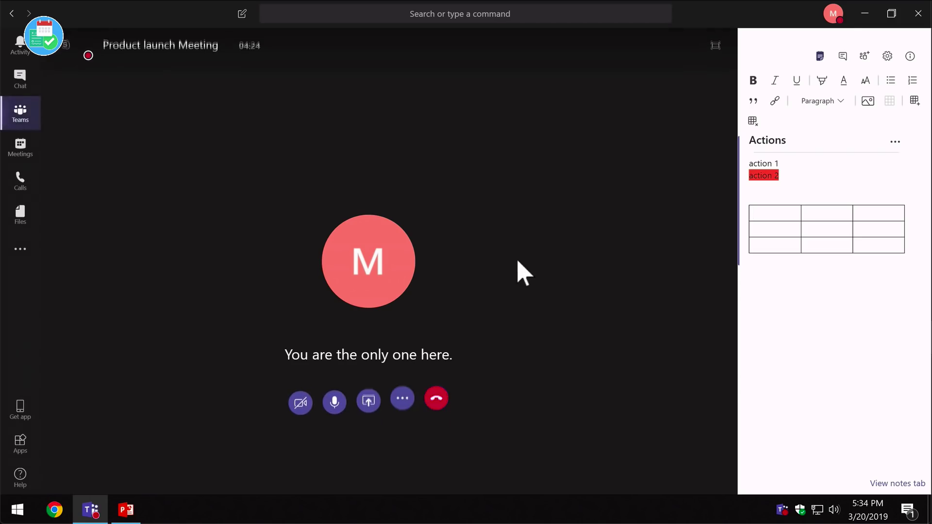
Step: Hang up the Product launch Meeting call and rate its call quality in the channel conversation
click(439, 410)
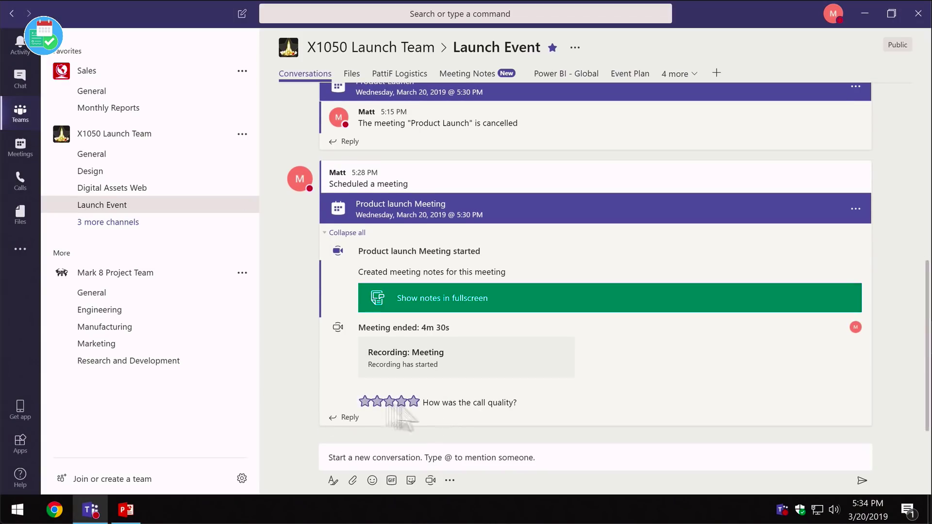
click(377, 416)
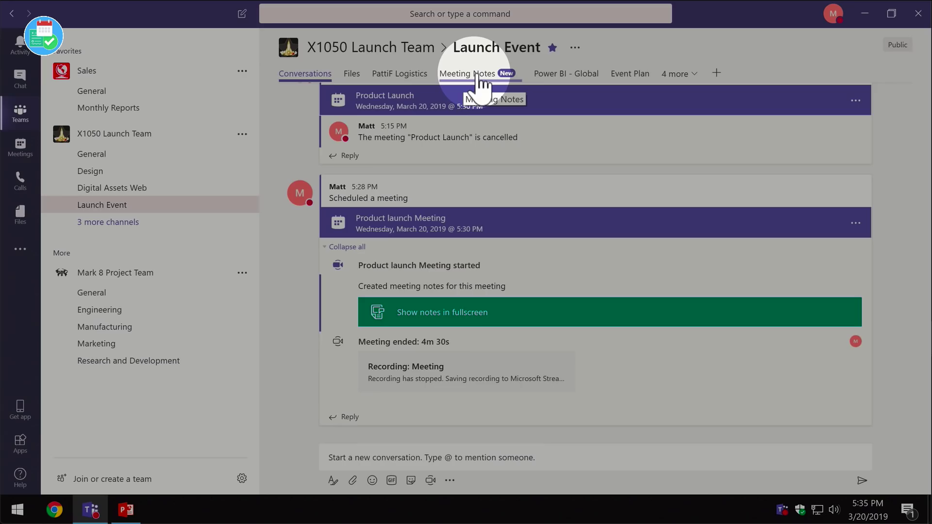
Step: Review the meeting notes in the Launch Event channel and play back part of the meeting recording from its conversation
click(480, 79)
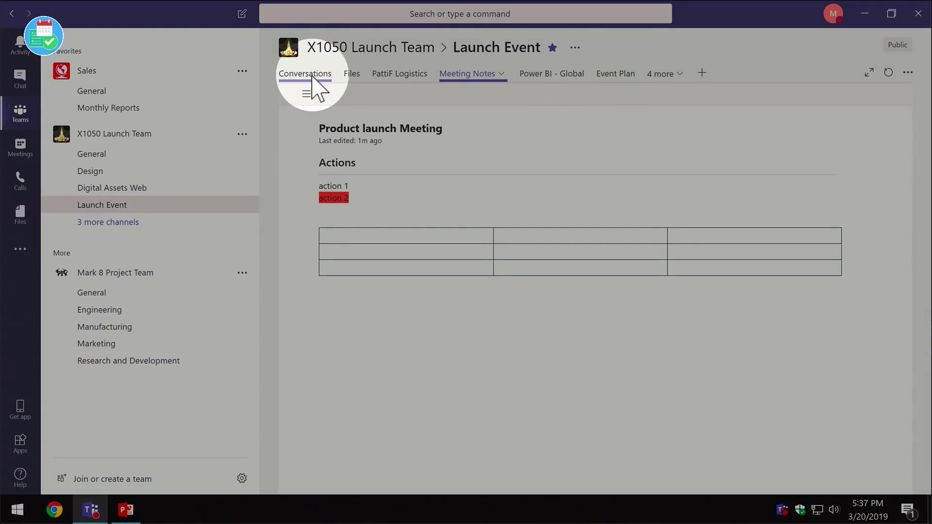
click(313, 76)
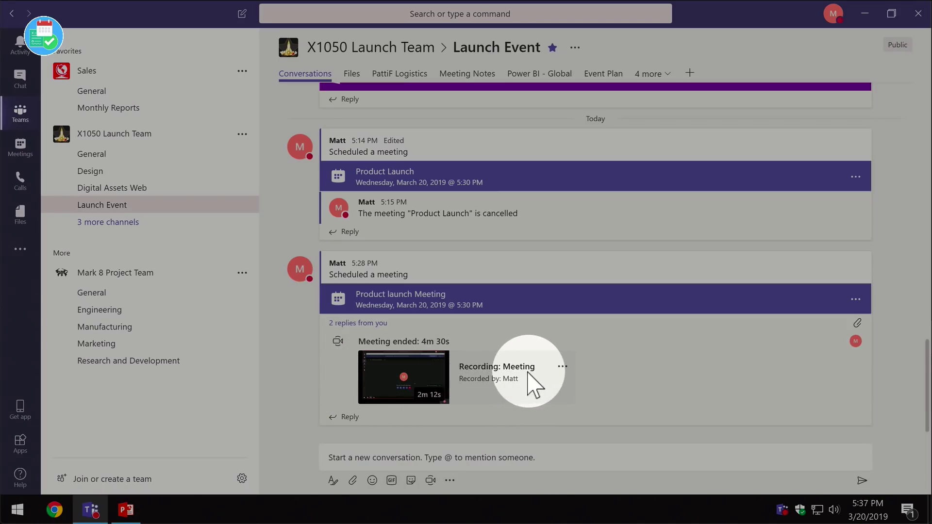
click(407, 384)
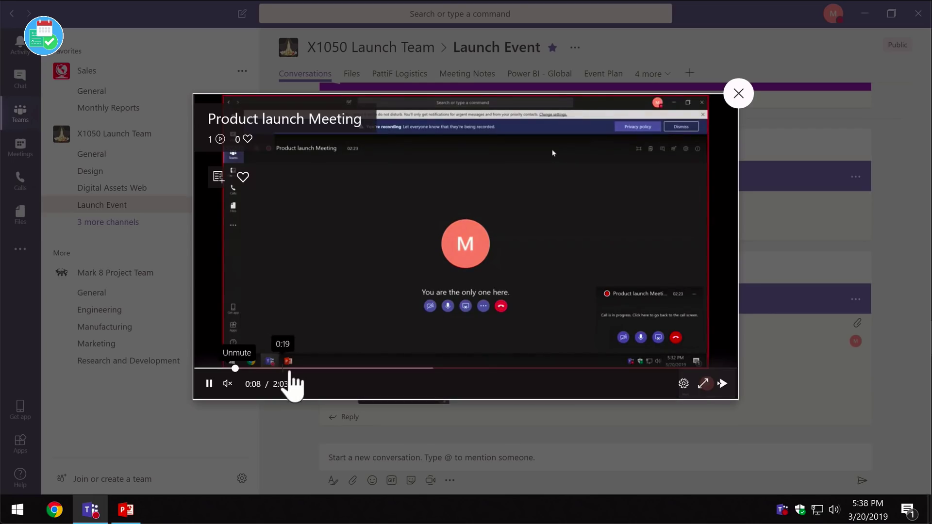
click(323, 368)
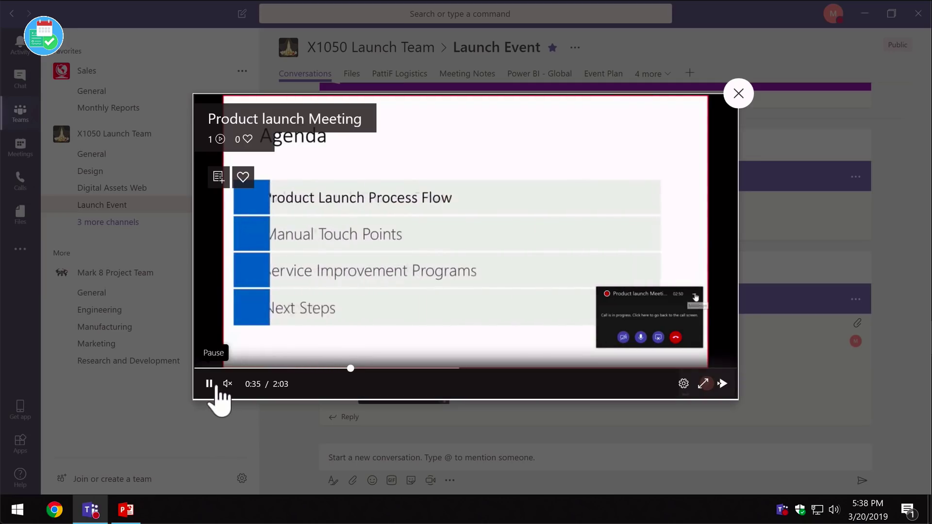
click(215, 386)
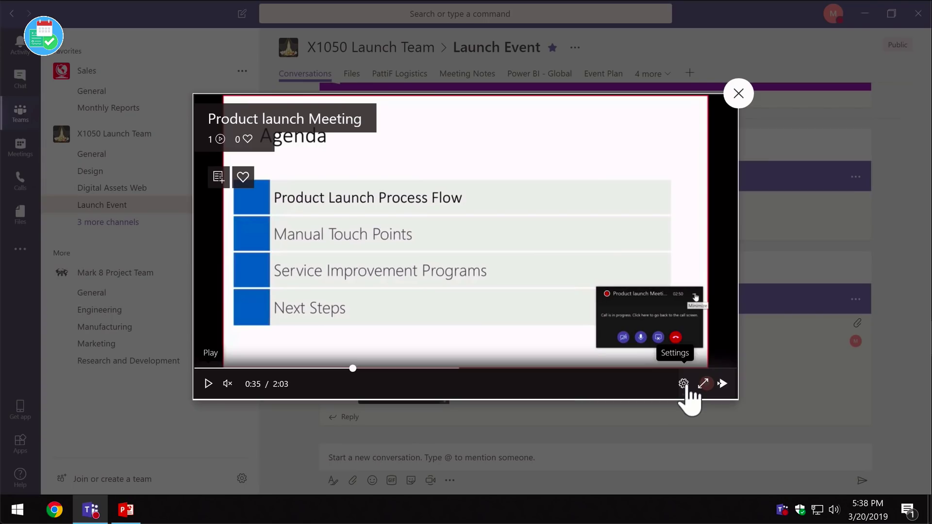
click(740, 94)
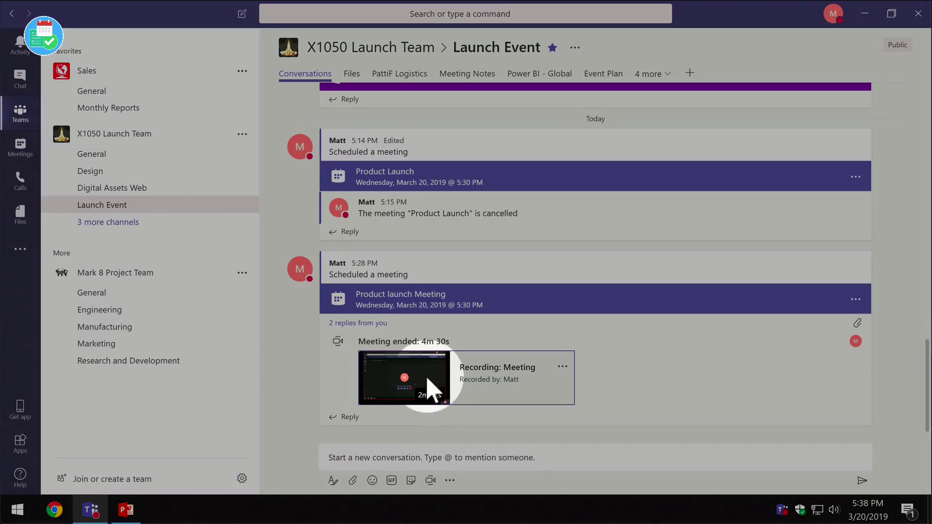
Step: Share the meeting recording with everyone in the company and copy its link
click(562, 367)
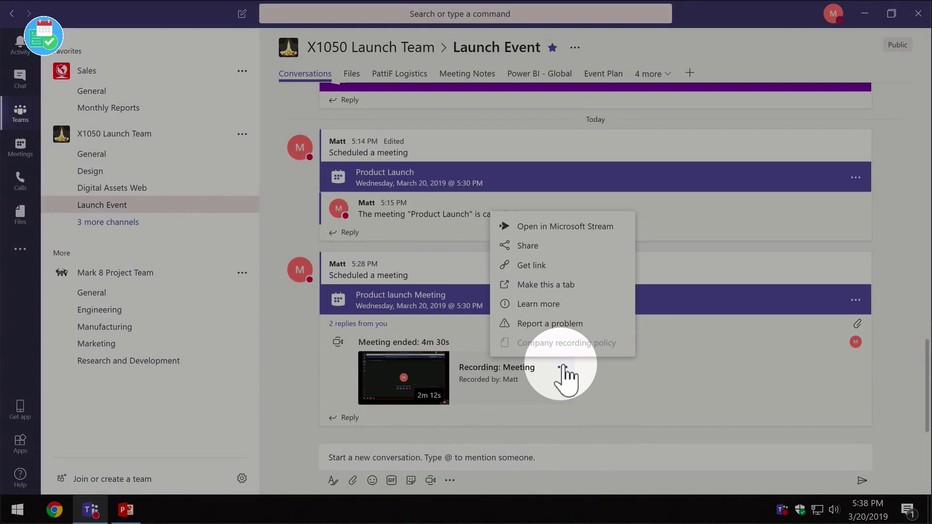
click(574, 245)
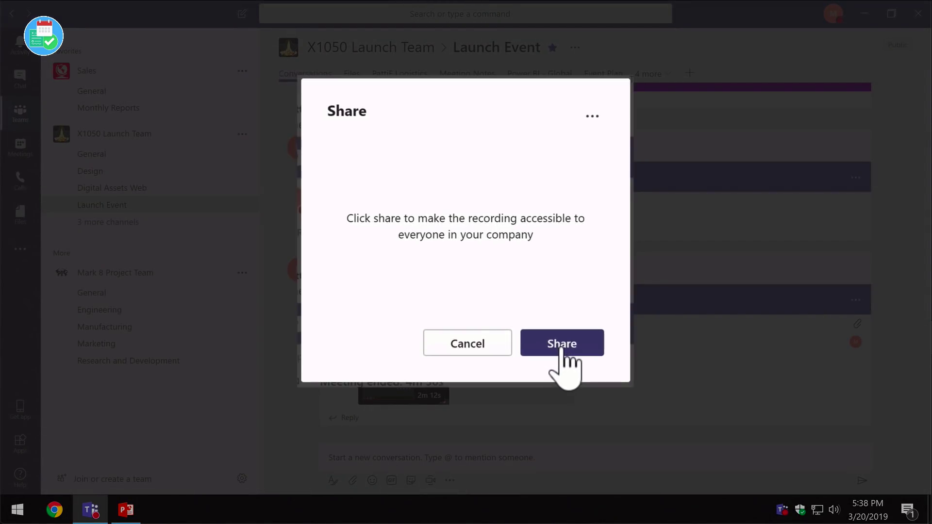
click(563, 349)
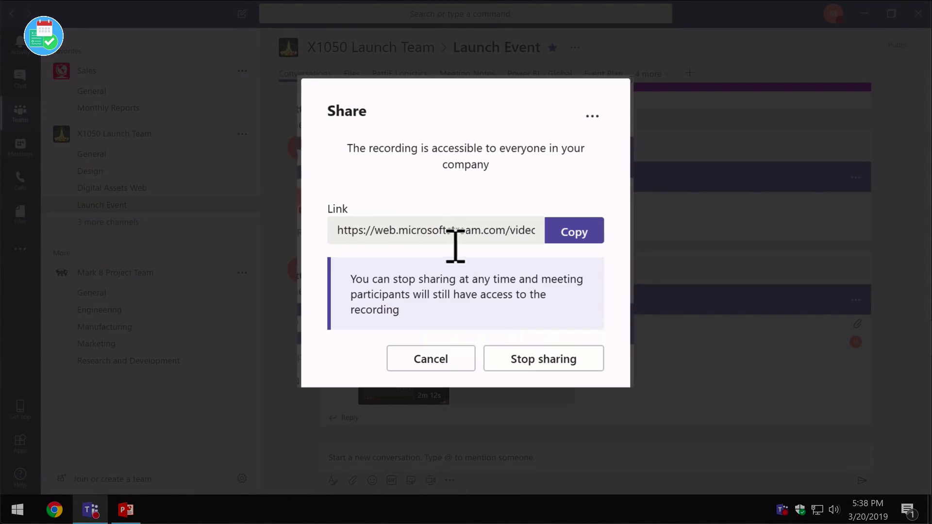
click(582, 234)
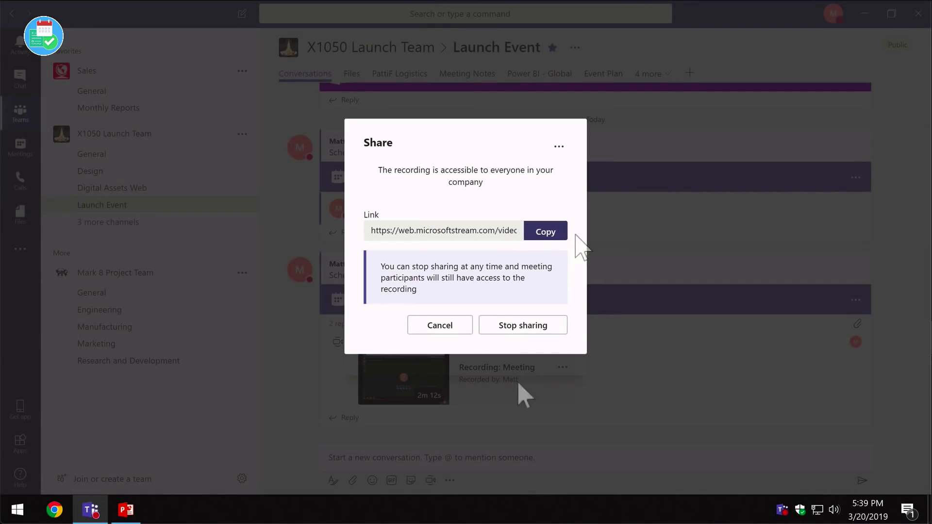
click(464, 325)
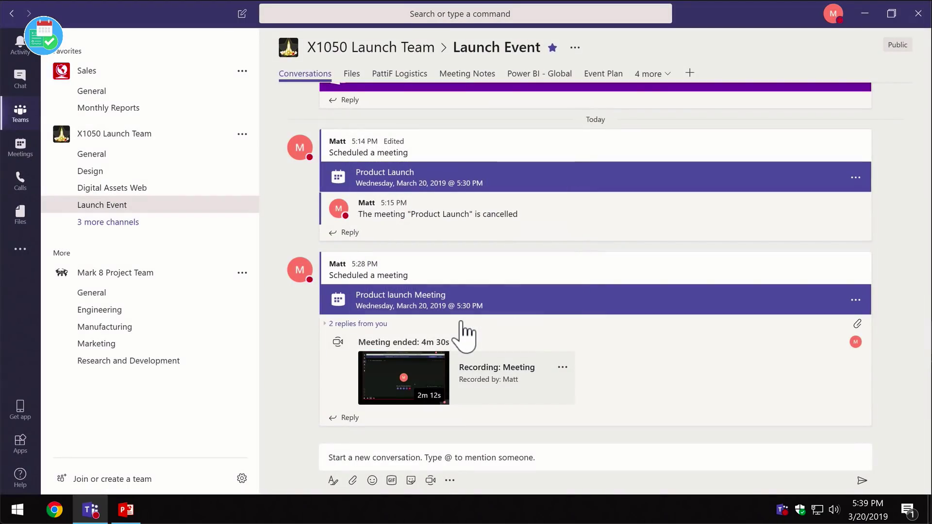